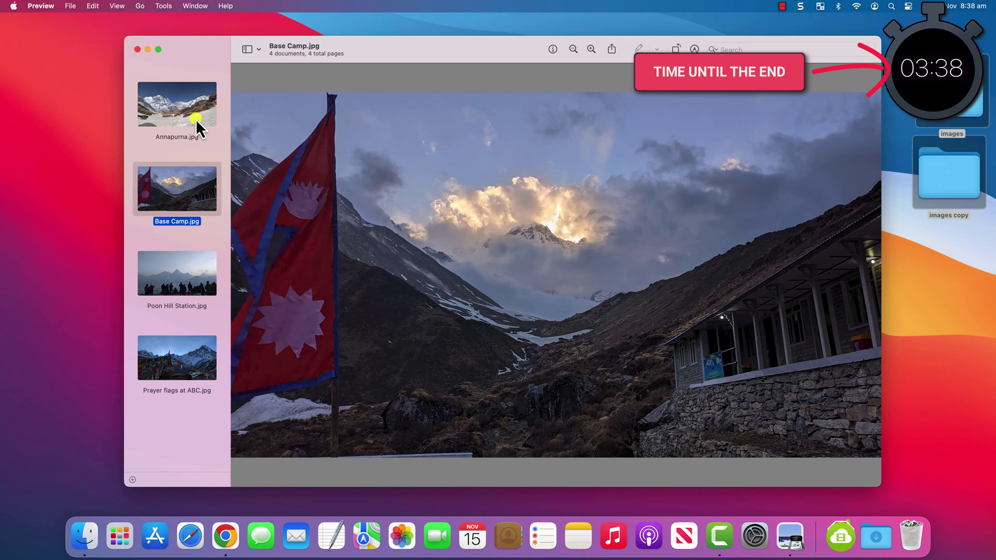
Step through the sidebar images to Base Camp.jpg, then Poon Hill Station.jpg
key(Down)
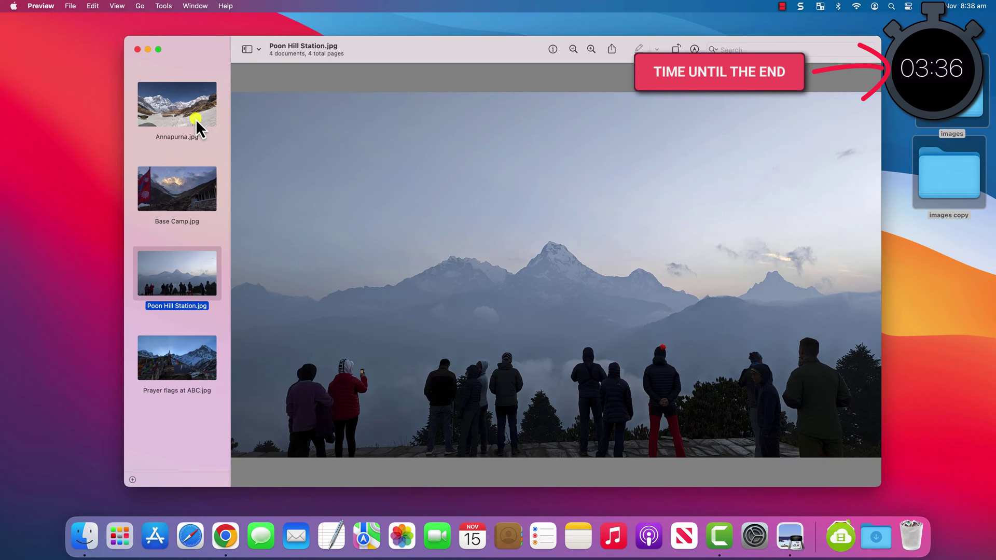
key(Down)
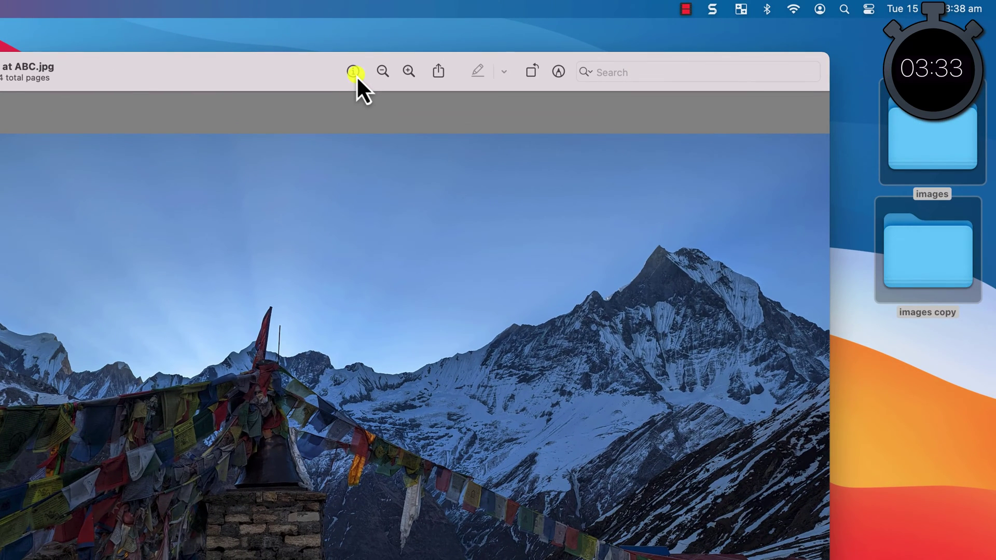
Check the General Info of Prayer flags at ABC.jpg, noting its 4032 × 2268 image size
click(553, 49)
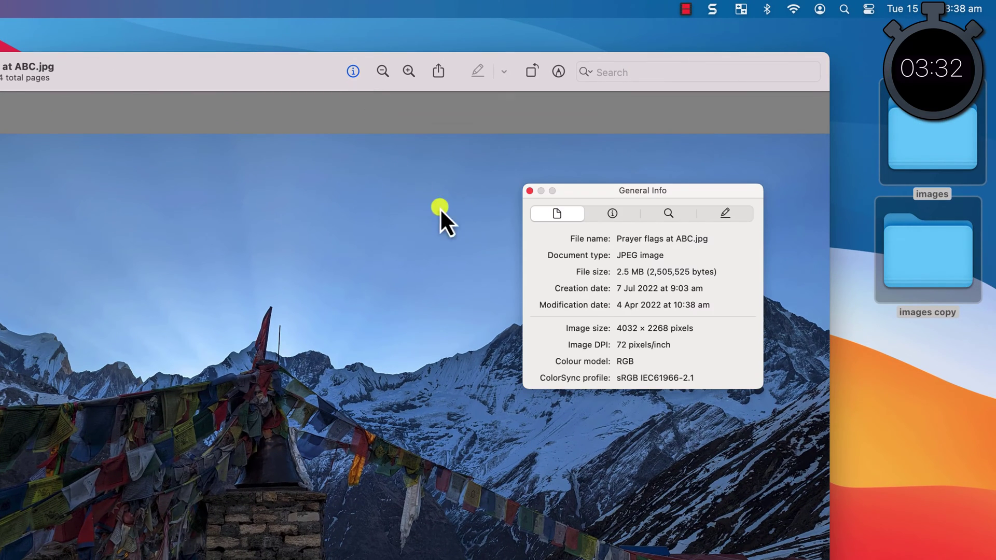
drag(616, 328, 752, 391)
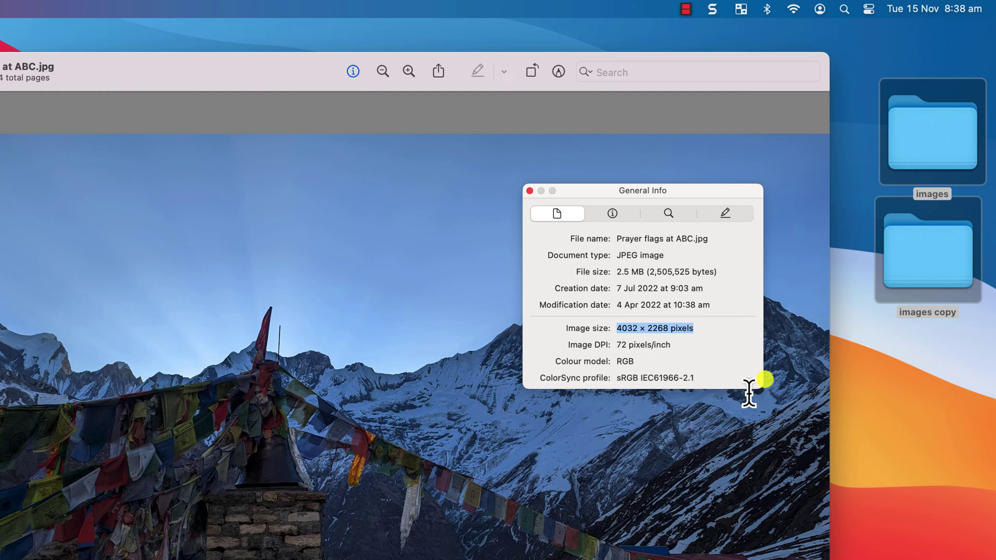
click(530, 191)
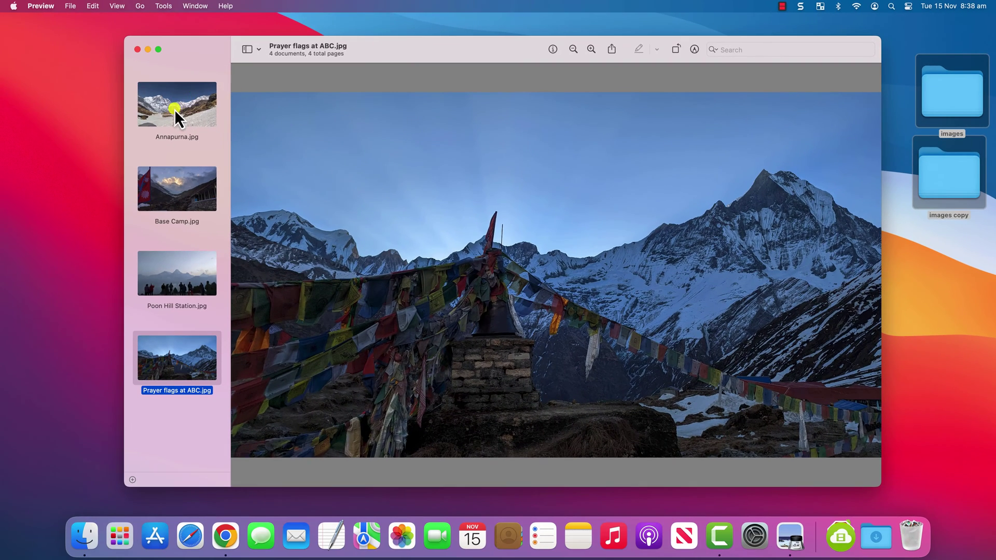
Select all four images and open Tools > Adjust Size
shift+click(175, 109)
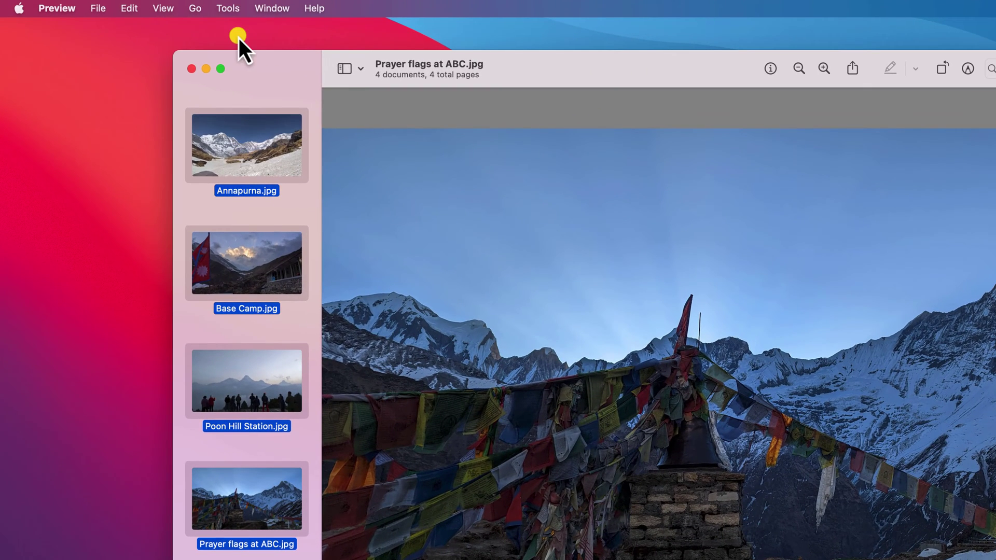
click(165, 7)
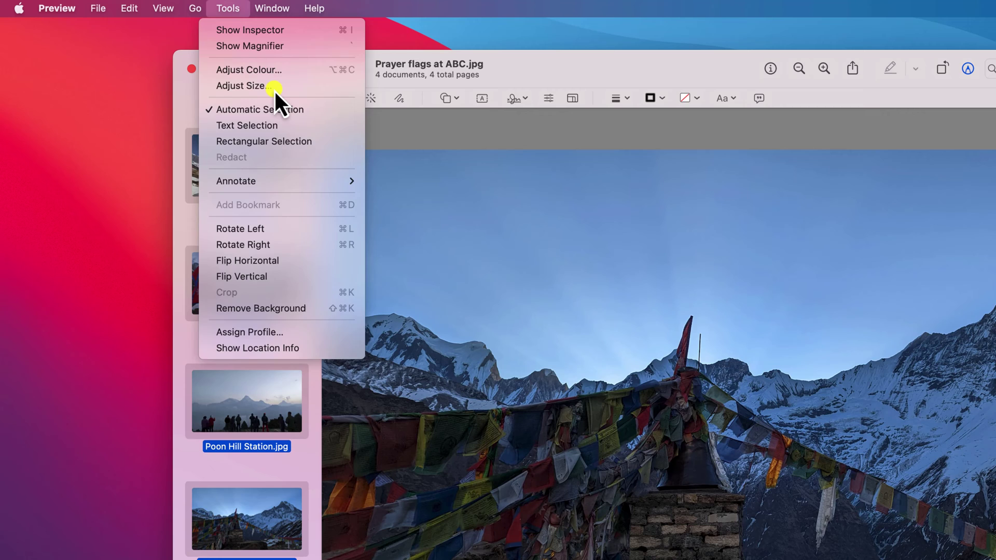
click(275, 89)
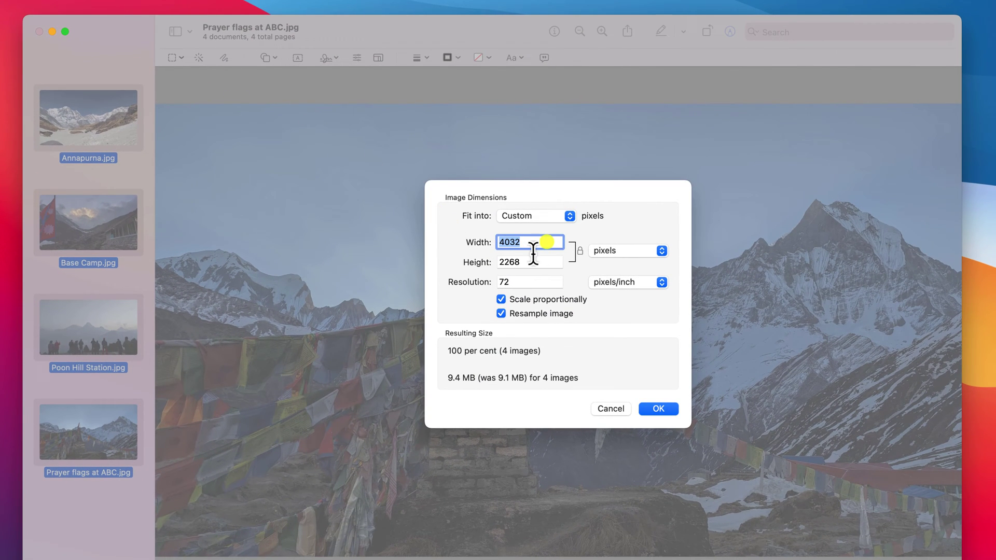
Set width 1920 and Fit into 1920 × 1920, checking per cent before returning to pixels
text(1920)
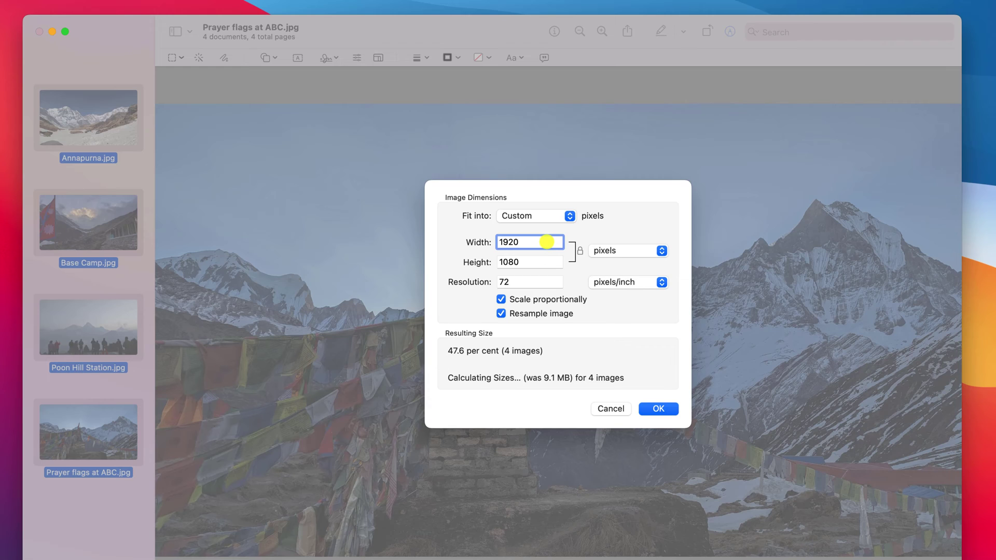
click(570, 216)
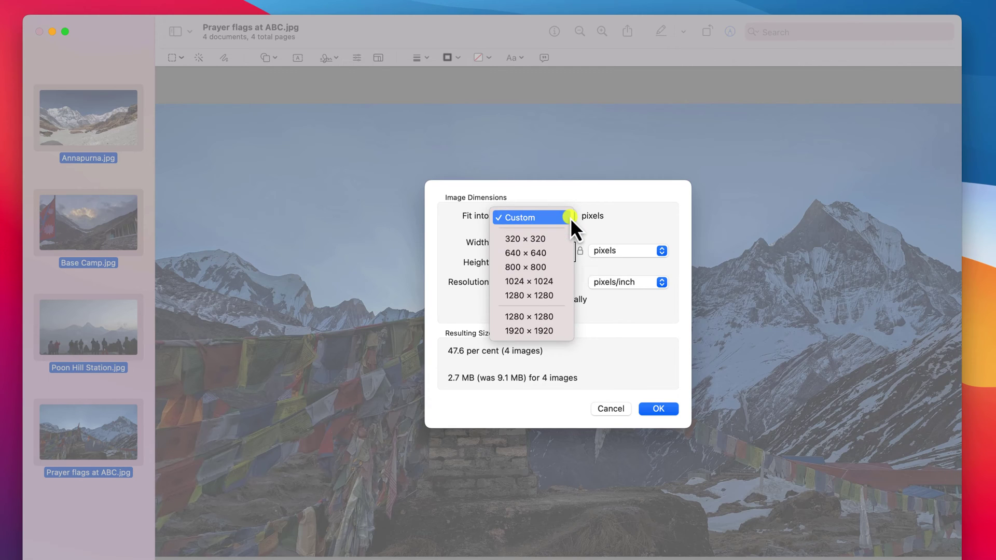
click(551, 331)
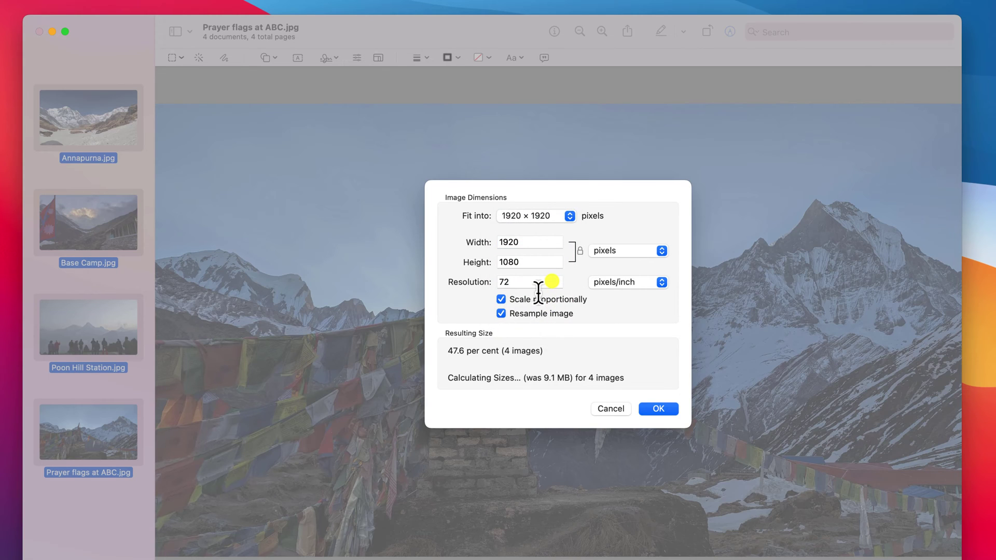
click(661, 251)
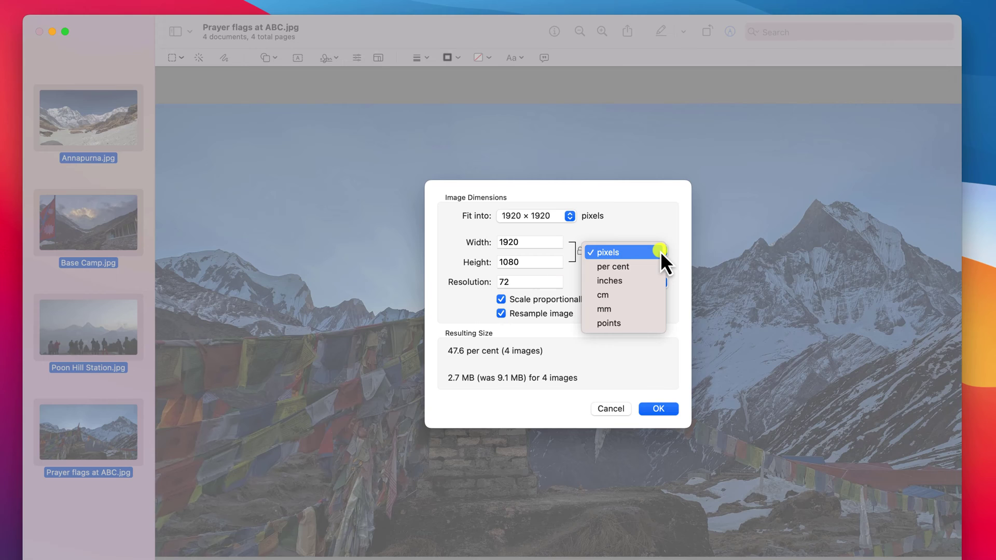
click(650, 268)
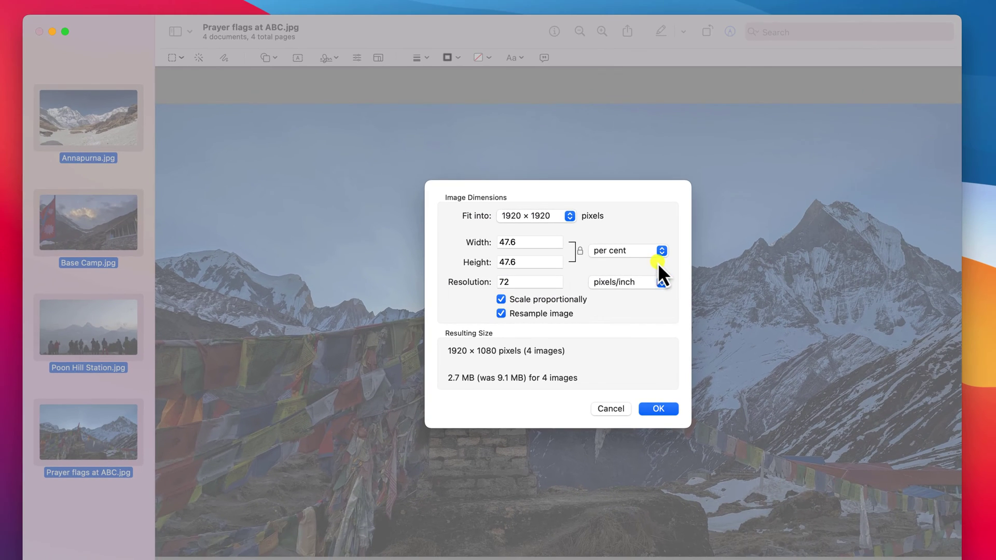
click(737, 224)
click(647, 242)
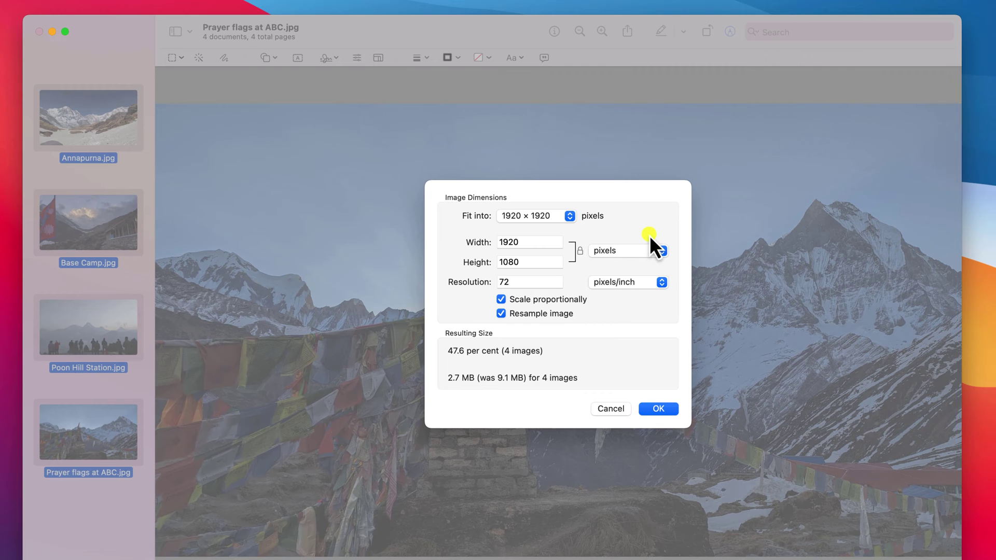
Apply the 1920 × 1080 resize and browse the Annapurna, Base Camp and Prayer flags images
click(659, 409)
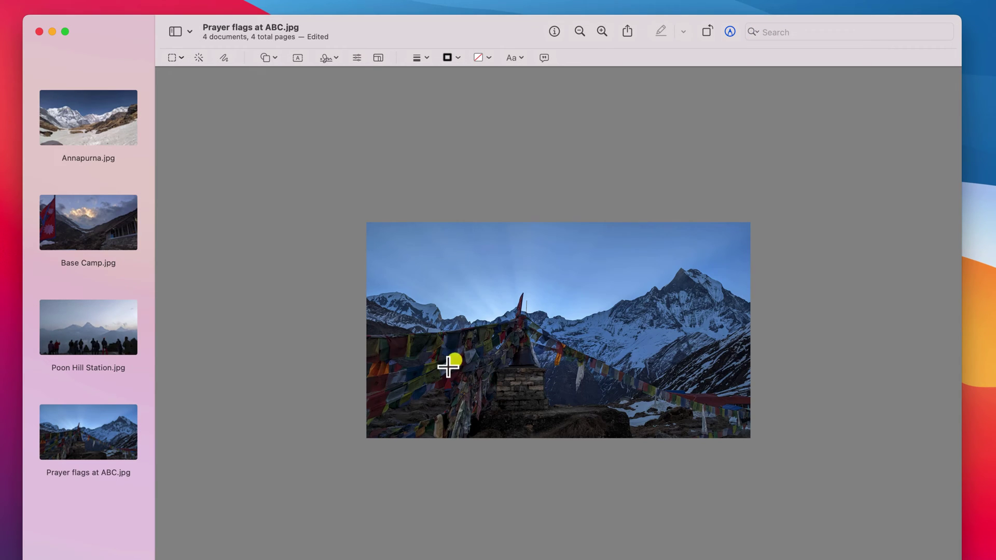
click(89, 135)
key(Down)
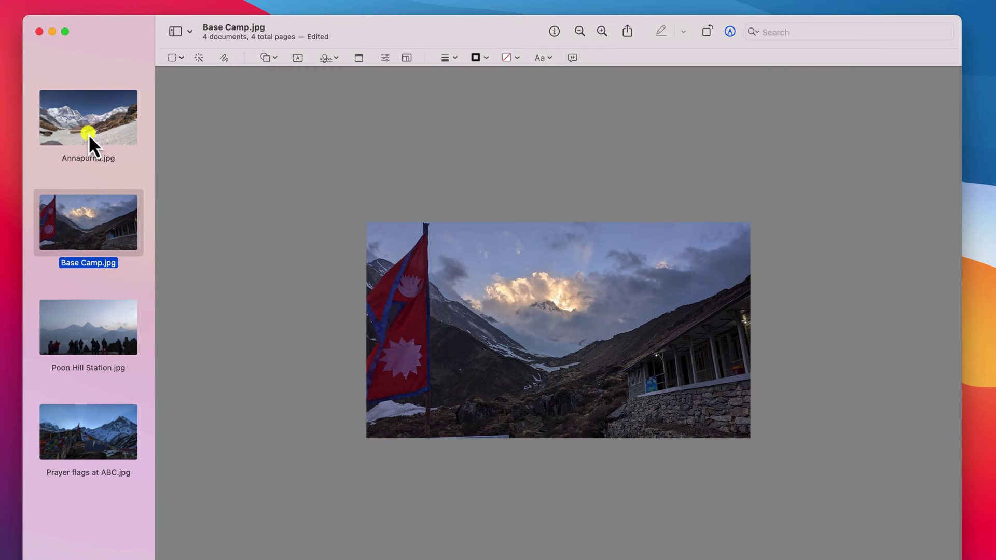
key(Down)
key(Down)
click(211, 195)
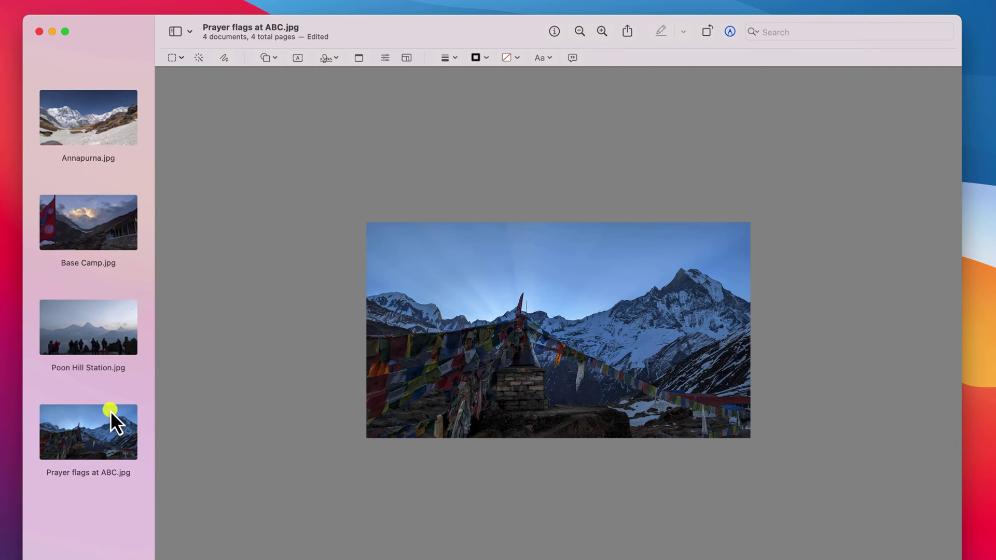
Select all four images, undo the resize via Edit > Undo, then save with File > Save
click(98, 435)
shift+click(98, 138)
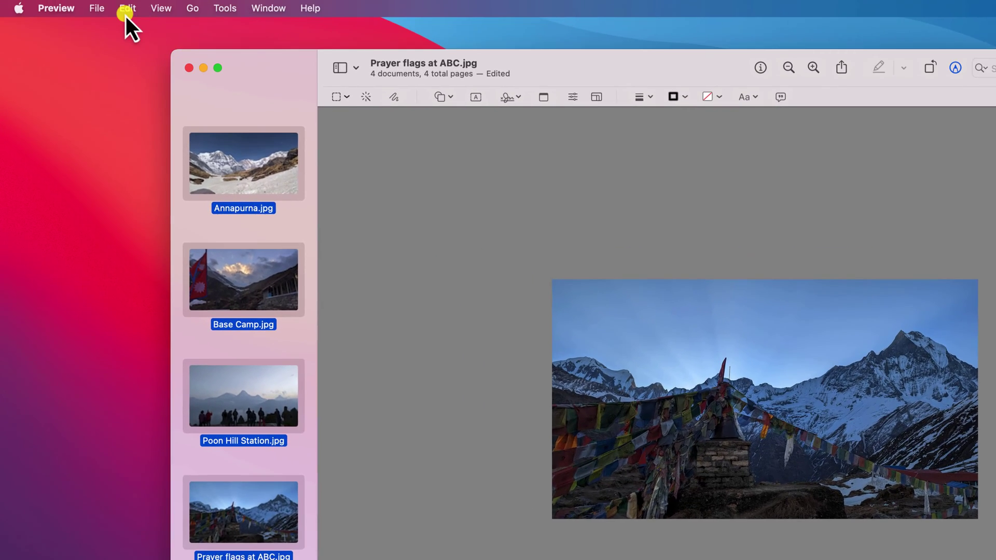
click(125, 10)
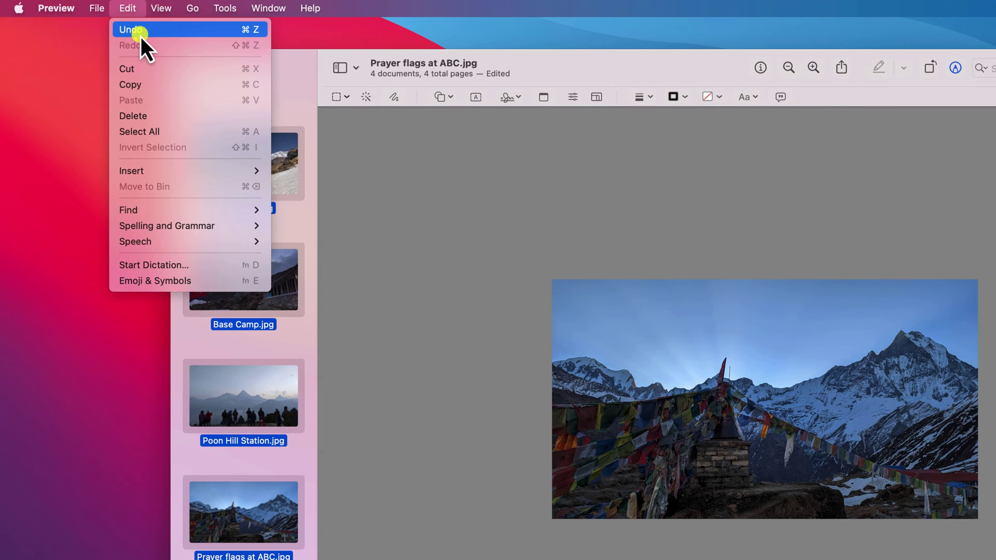
click(141, 35)
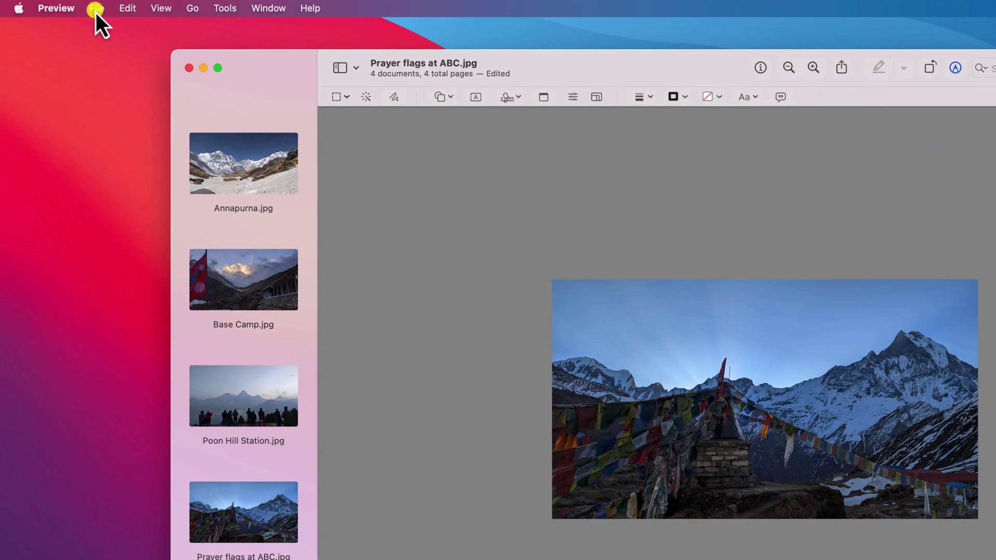
click(96, 9)
click(120, 117)
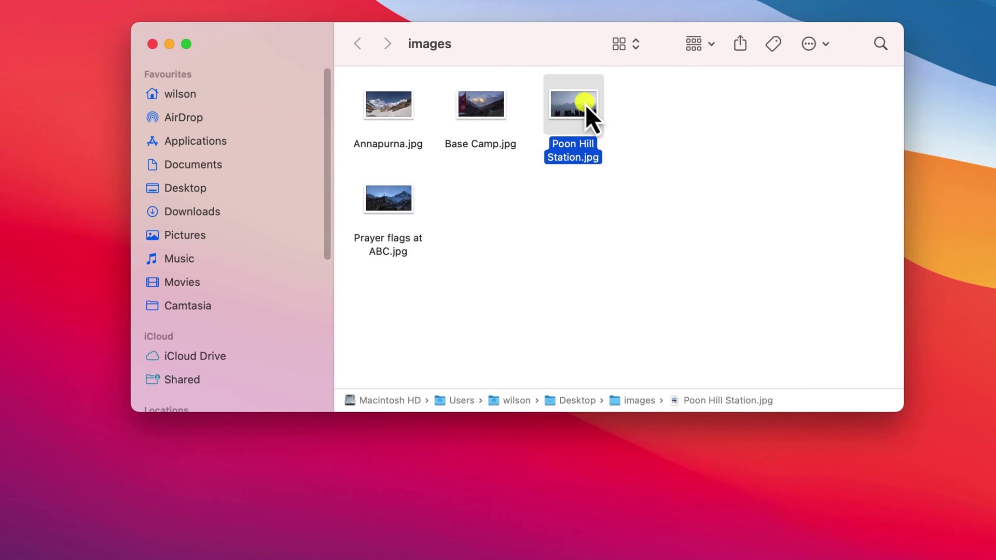
Check Finder's Quick Actions for Poon Hill Station.jpg, then launch Automator and pick Quick Action
right_click(585, 104)
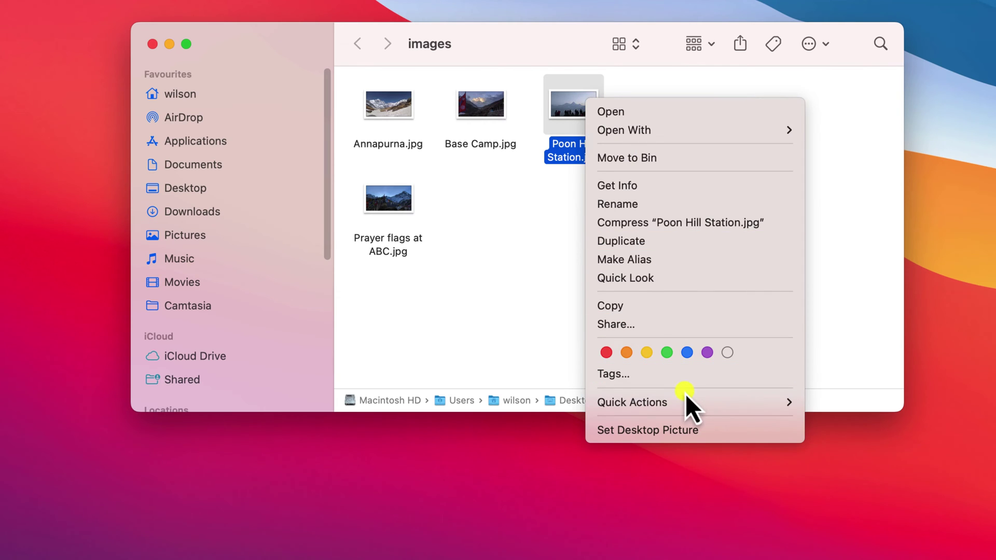
mouse_move(688, 403)
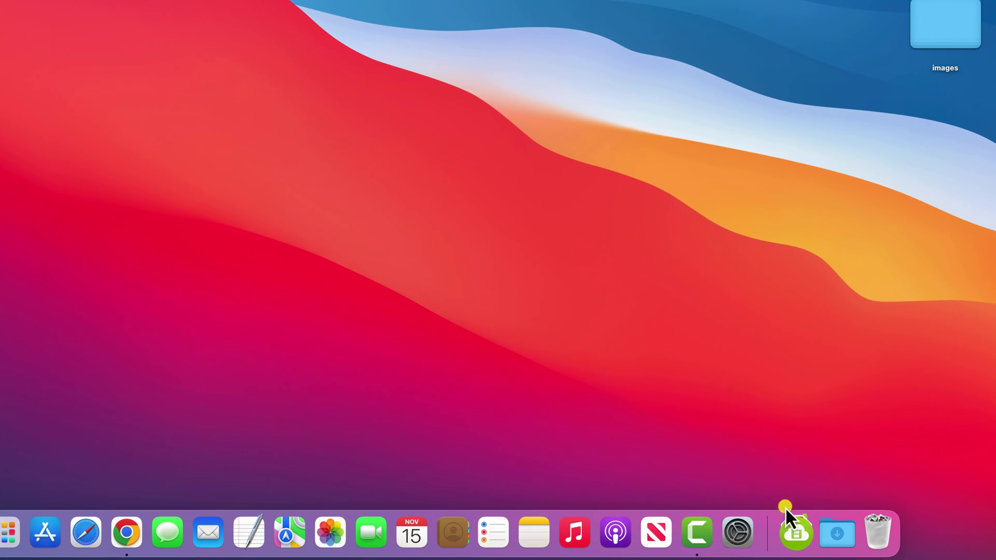
click(816, 536)
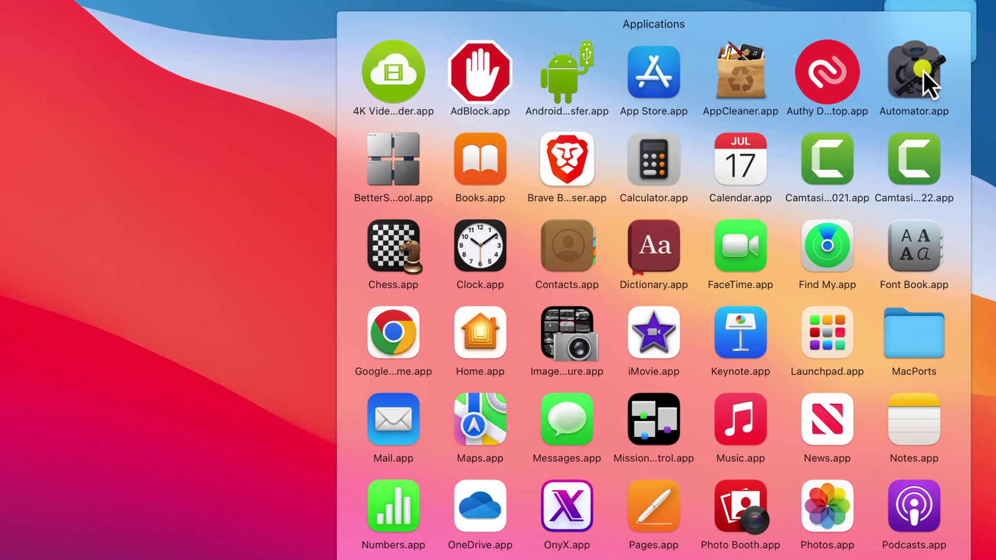
click(923, 70)
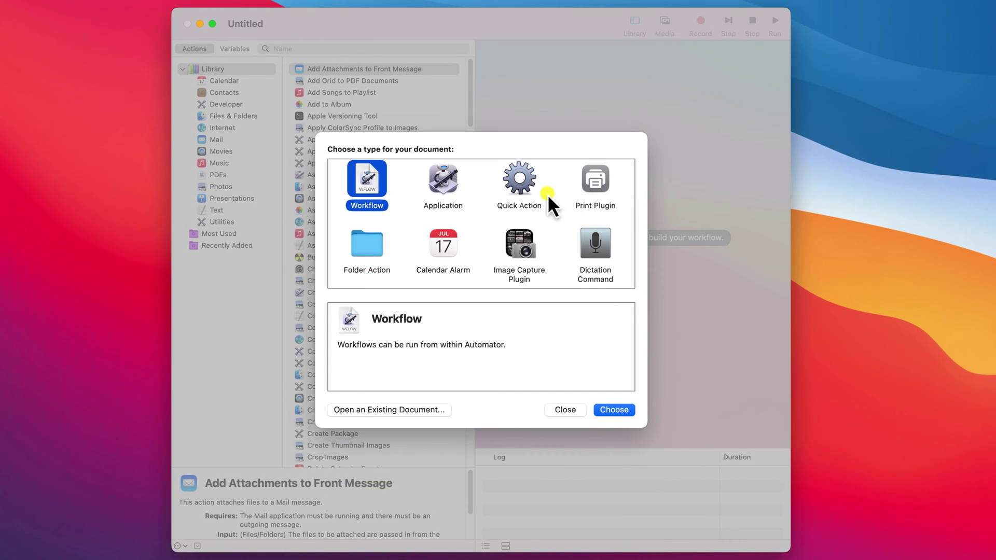
click(517, 177)
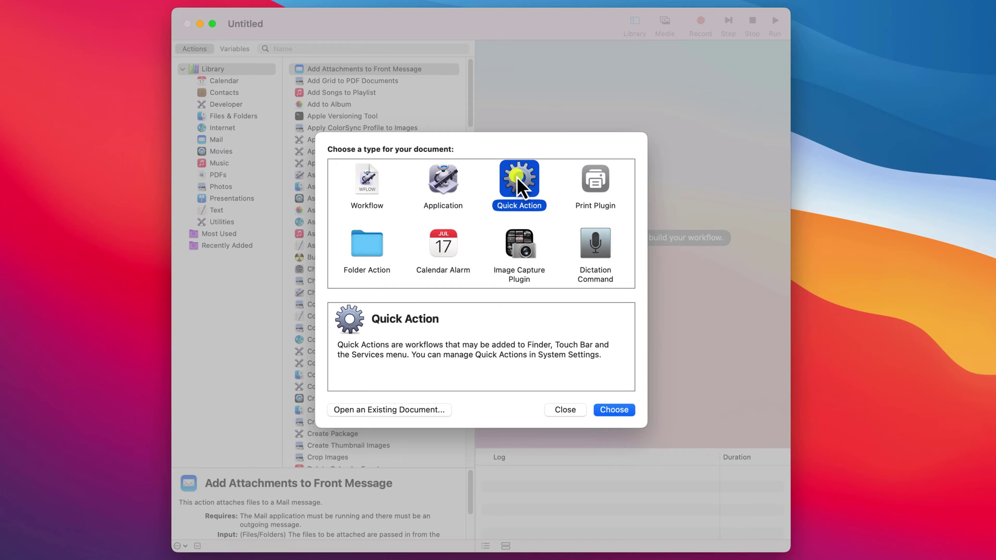
Create a new Quick Action and add Scale Images from the Photos library, with Copy Finder Items
click(614, 410)
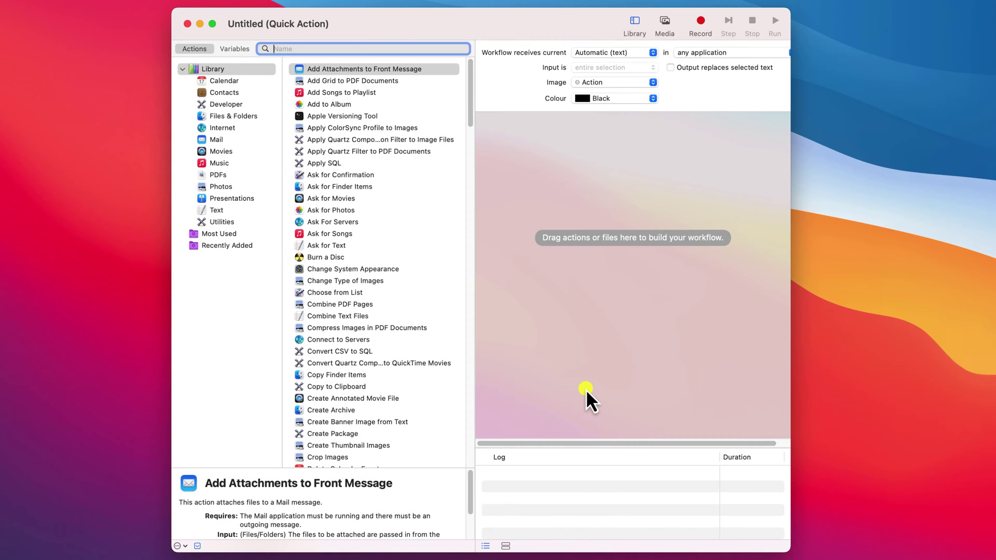
click(225, 188)
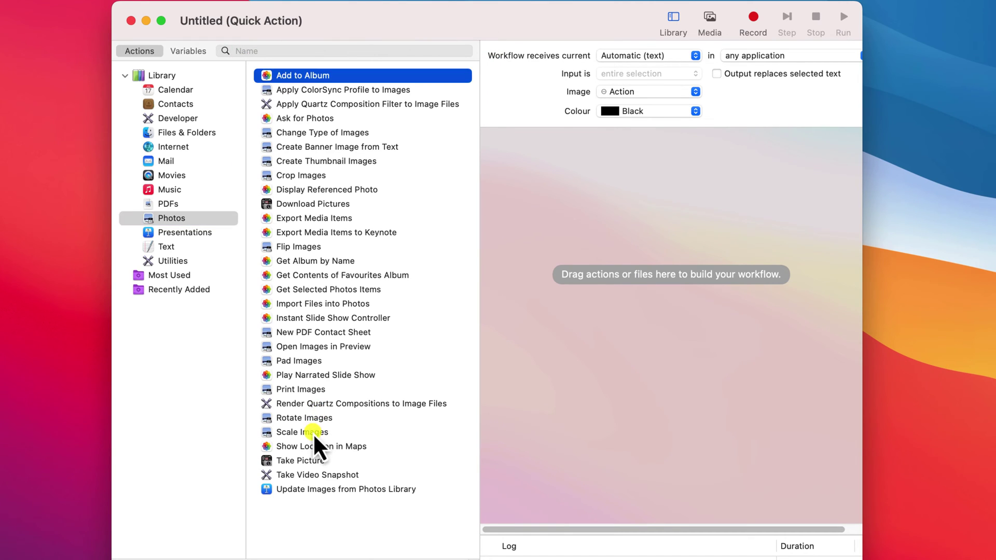
drag(313, 433, 695, 279)
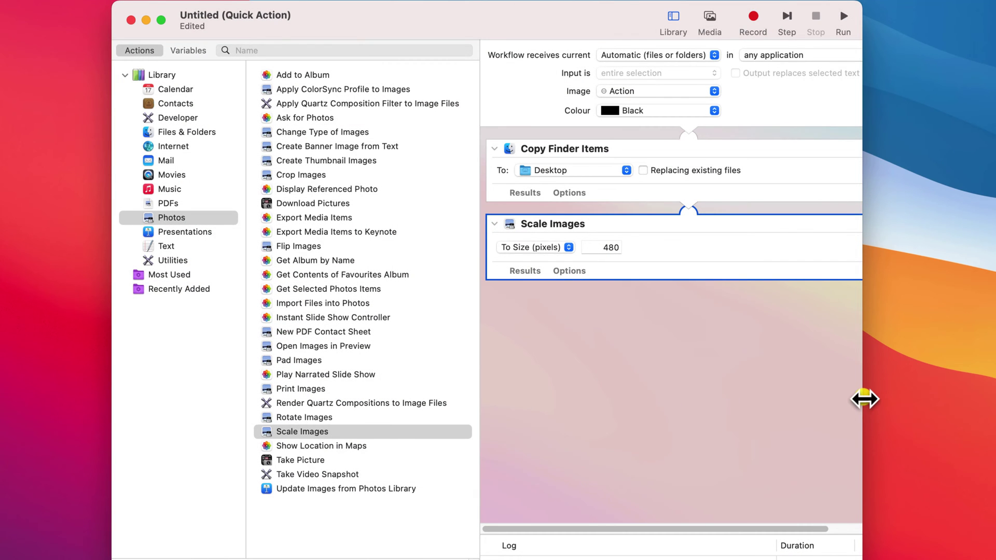
Make Copy Finder Items copy into a new Desktop folder named 'Resized'
drag(863, 396, 939, 396)
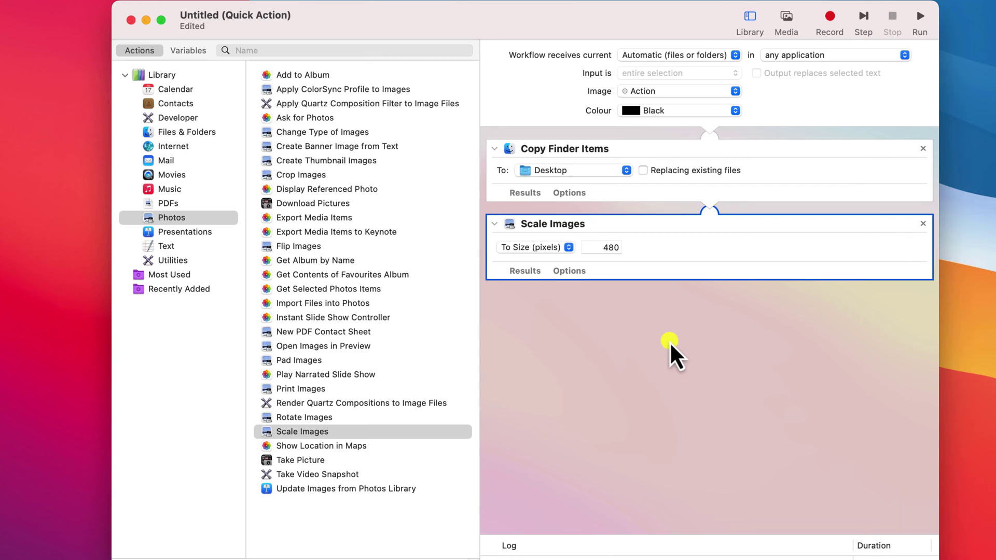
click(626, 171)
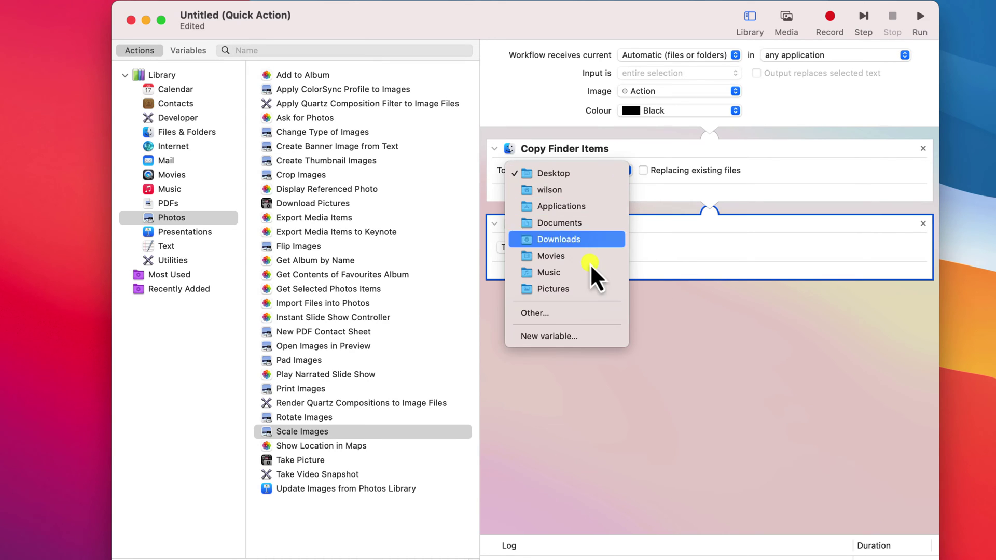
click(564, 312)
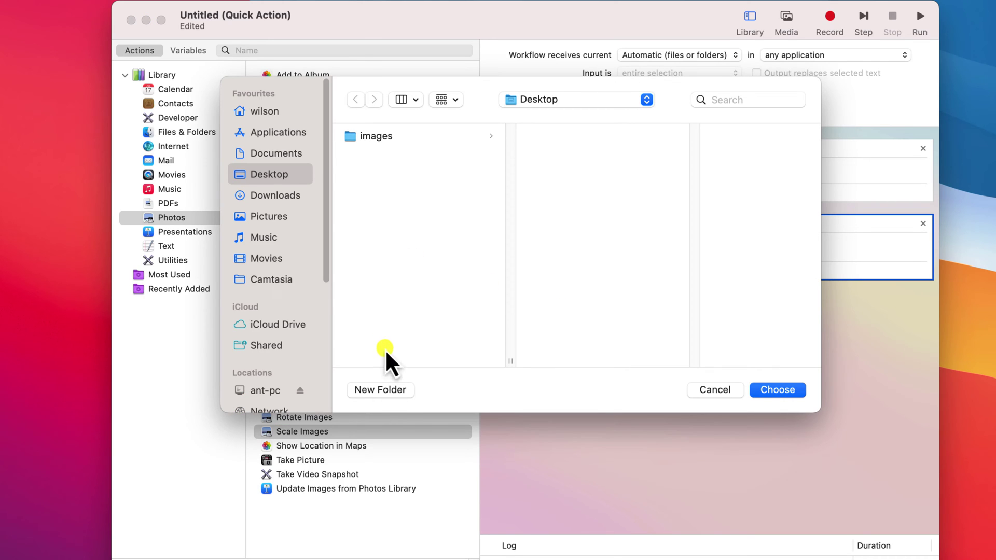
click(379, 390)
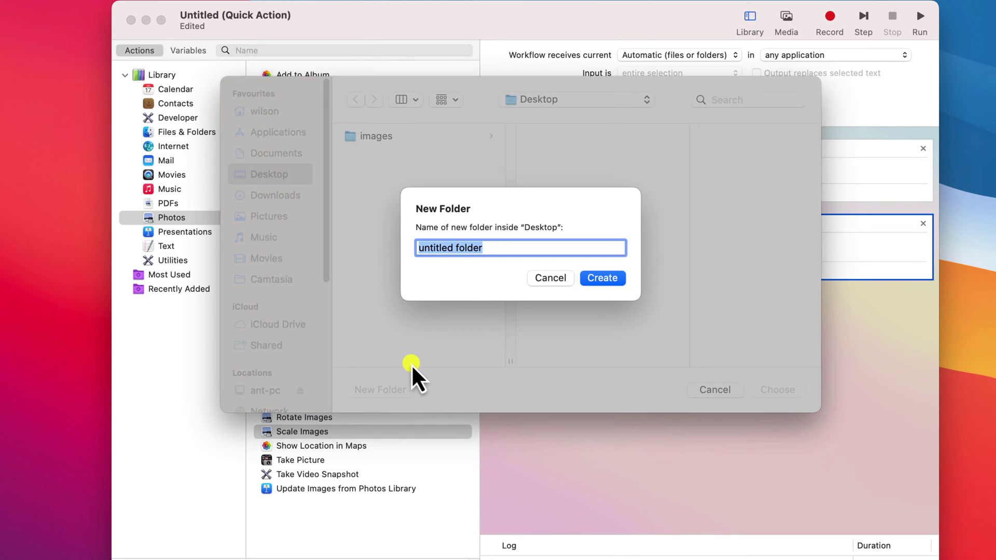
text(Resiz)
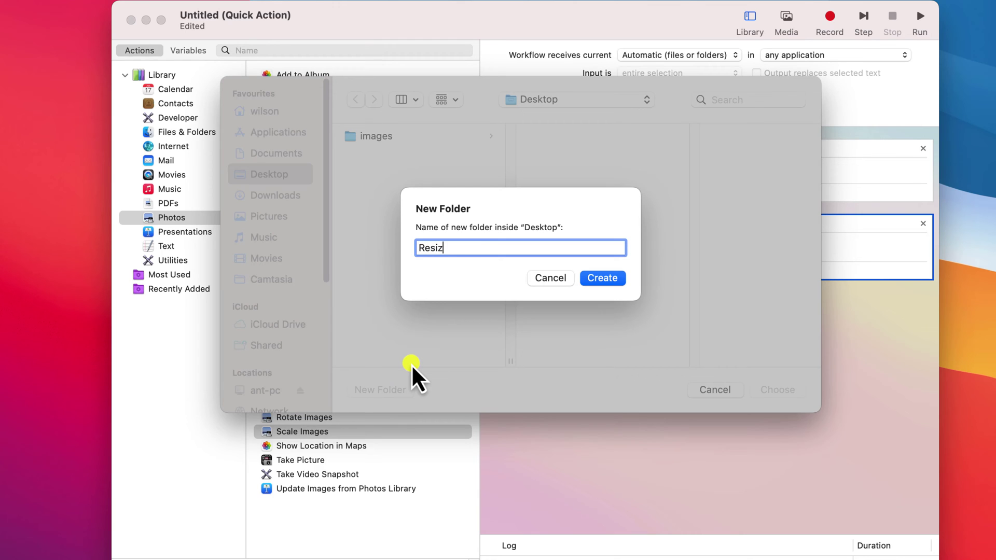
text(ed)
click(615, 281)
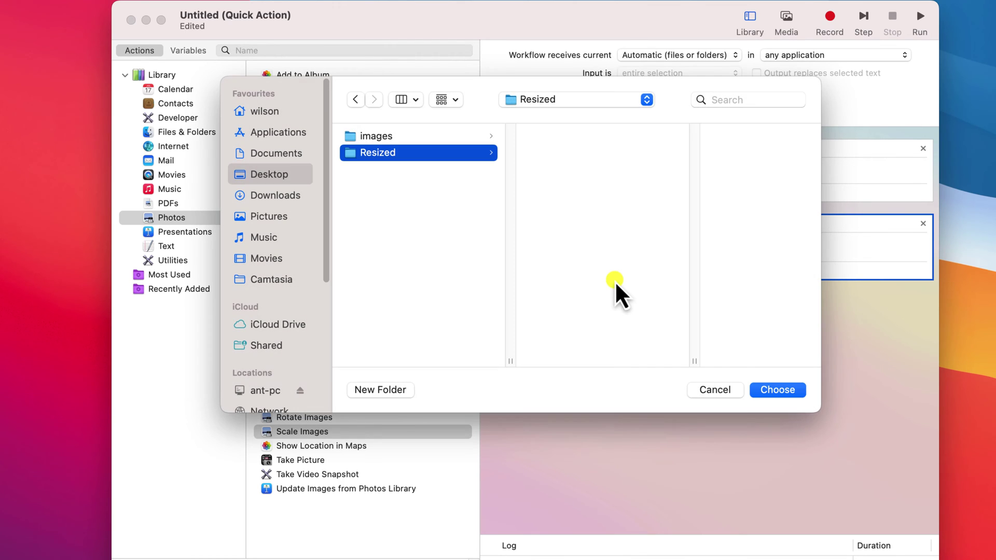
click(777, 390)
Change the Scale Images size from 480 to 1920 pixels
click(613, 248)
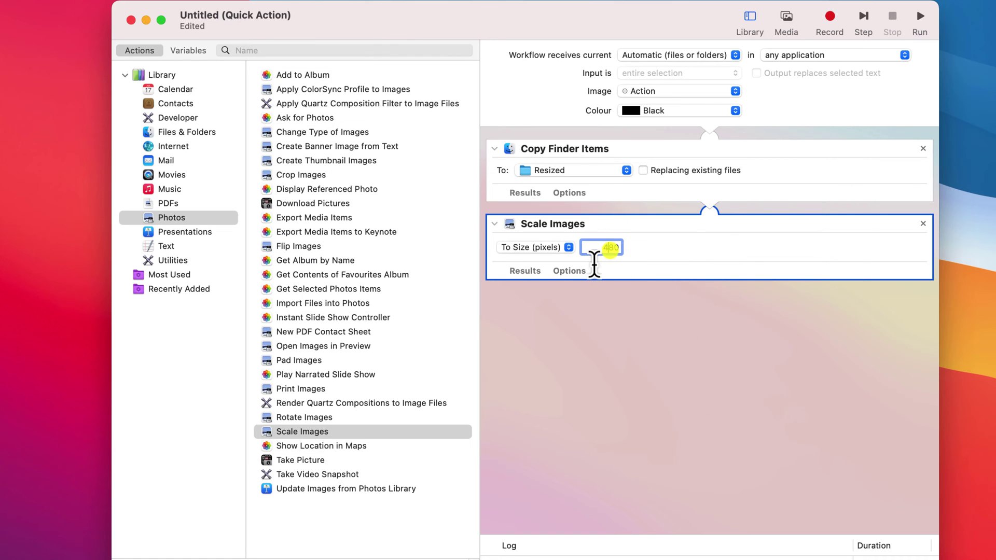
double_click(612, 248)
text(1920)
key(Return)
click(692, 310)
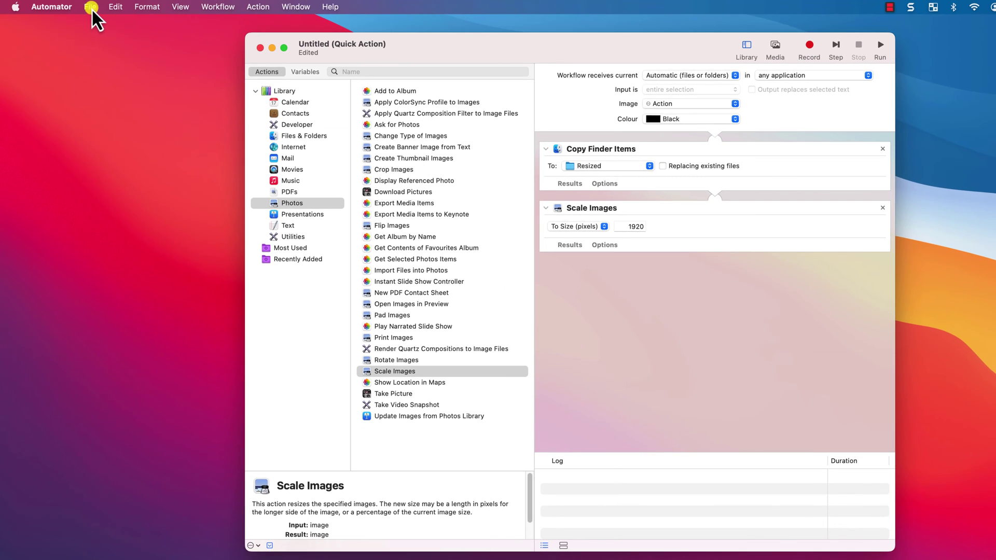
Save the Quick Action as 'Resize Photos' via File > Save
click(90, 8)
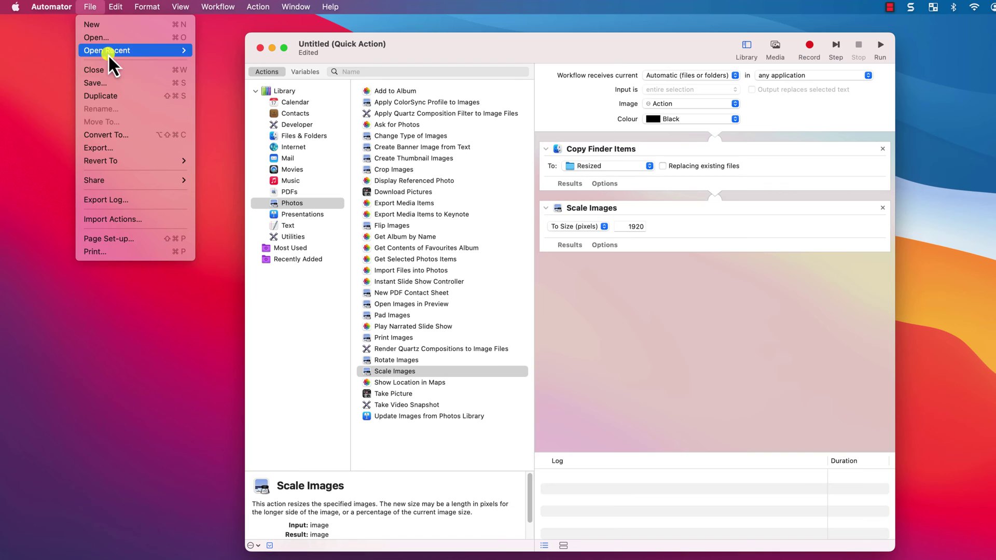
click(123, 82)
text(Resize Photos)
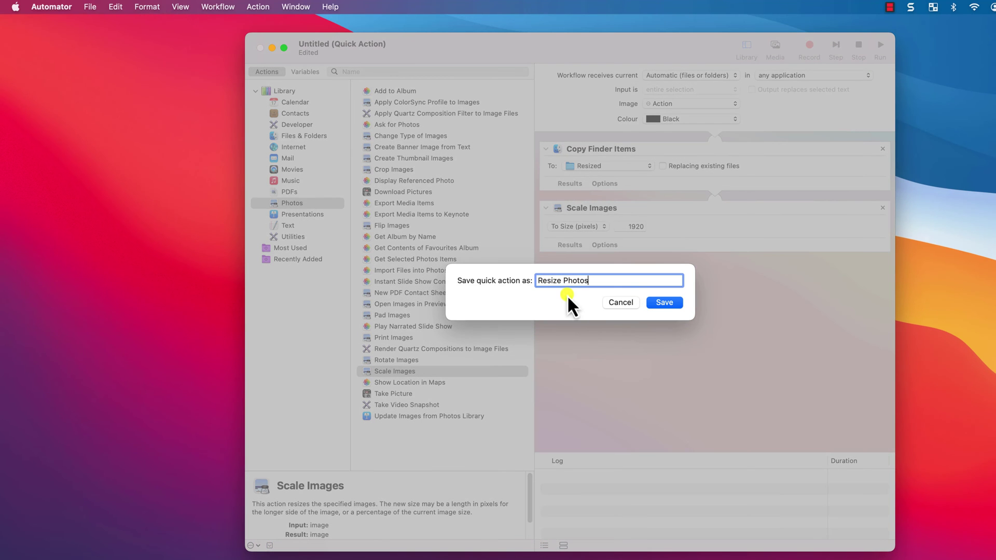
click(665, 303)
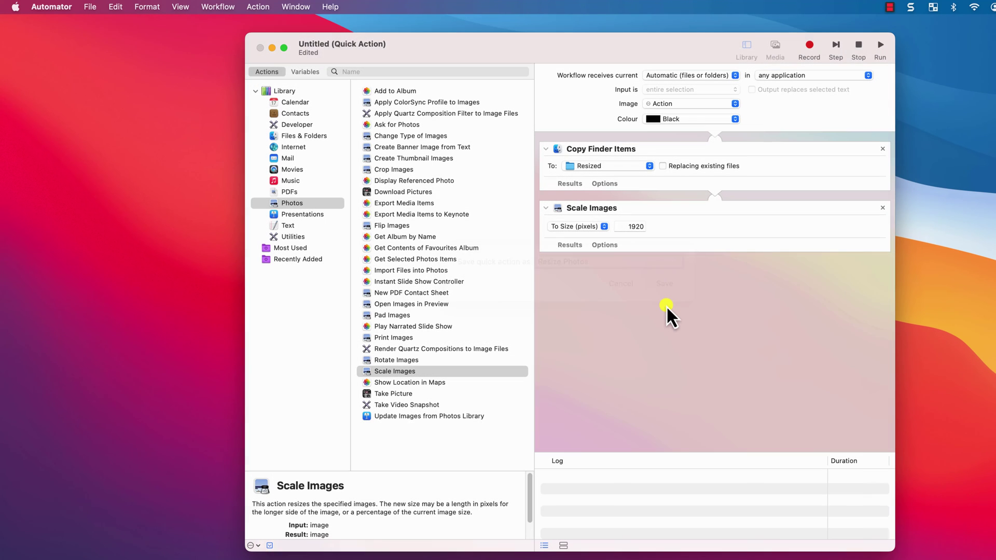
click(51, 6)
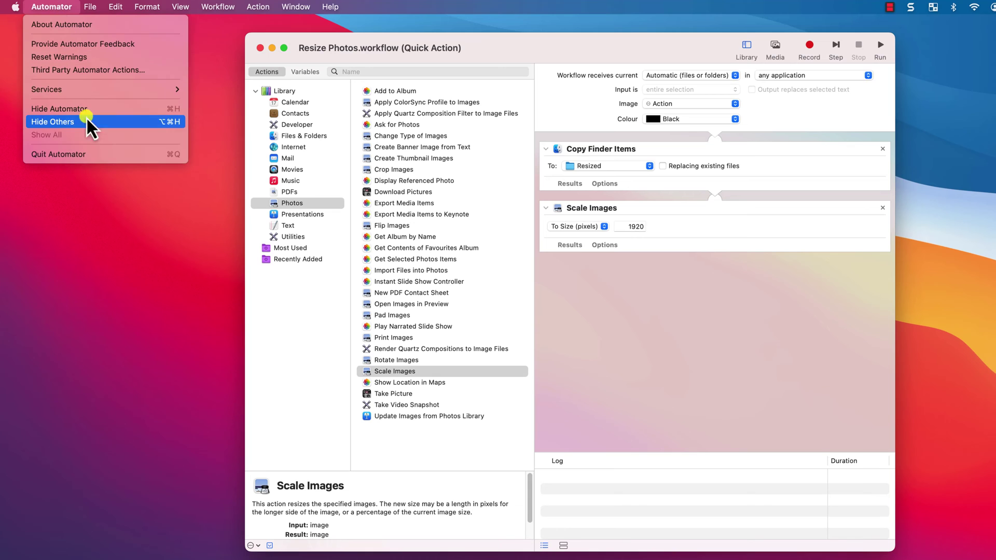
Quit Automator and run Resize Photos on the four selected images, allowing Desktop access
click(95, 154)
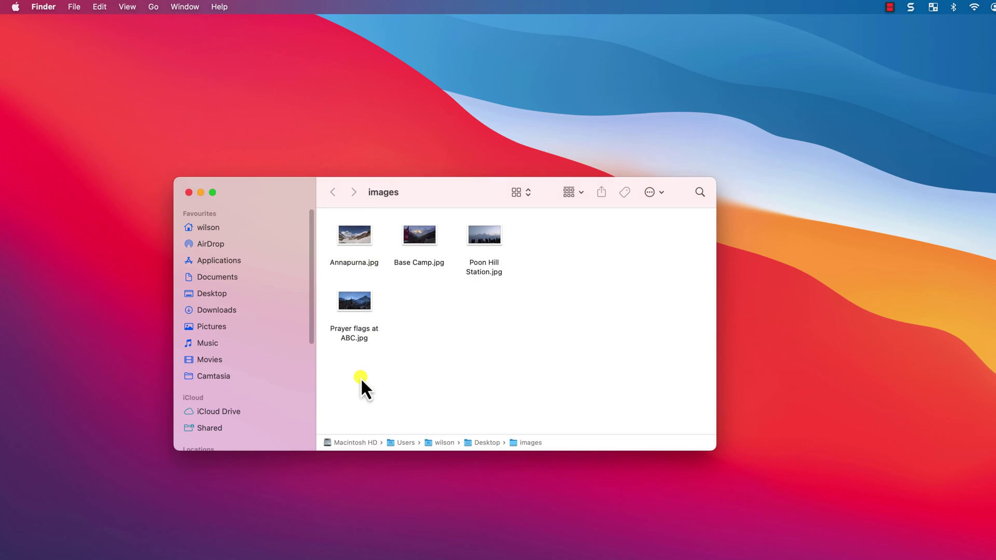
drag(357, 335, 506, 231)
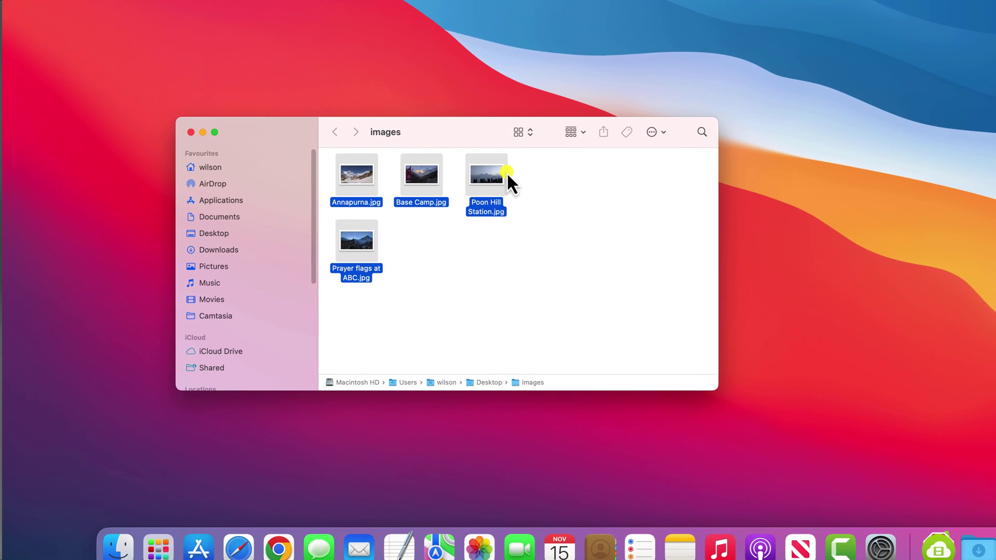
right_click(483, 174)
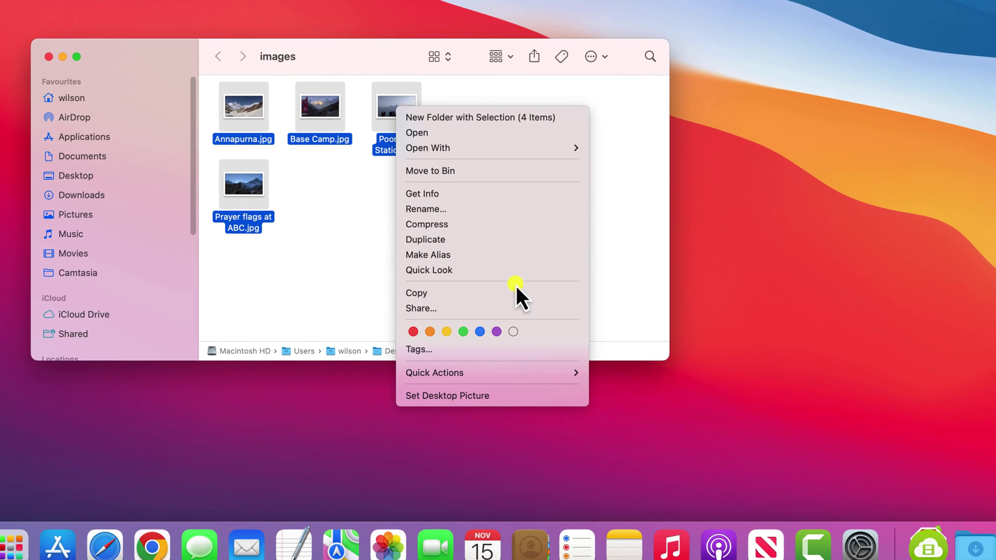
mouse_move(545, 372)
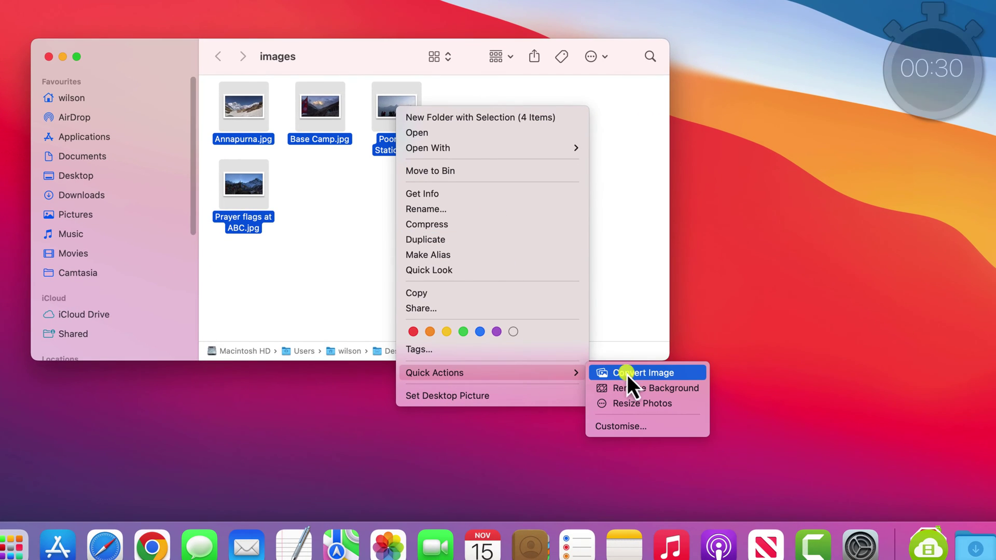
click(637, 403)
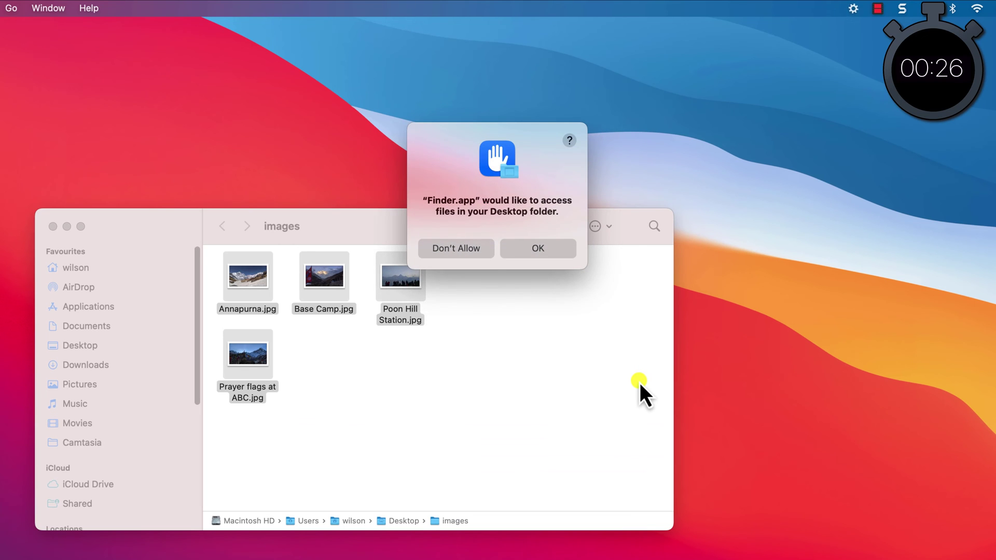
click(545, 250)
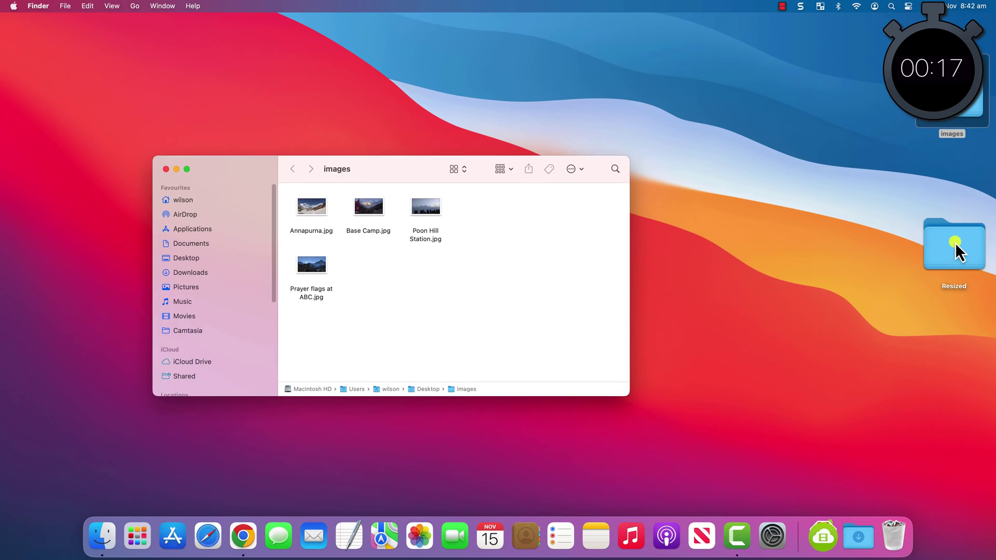
Open the Desktop's Resized folder and select the four resized jpg copies
double_click(955, 242)
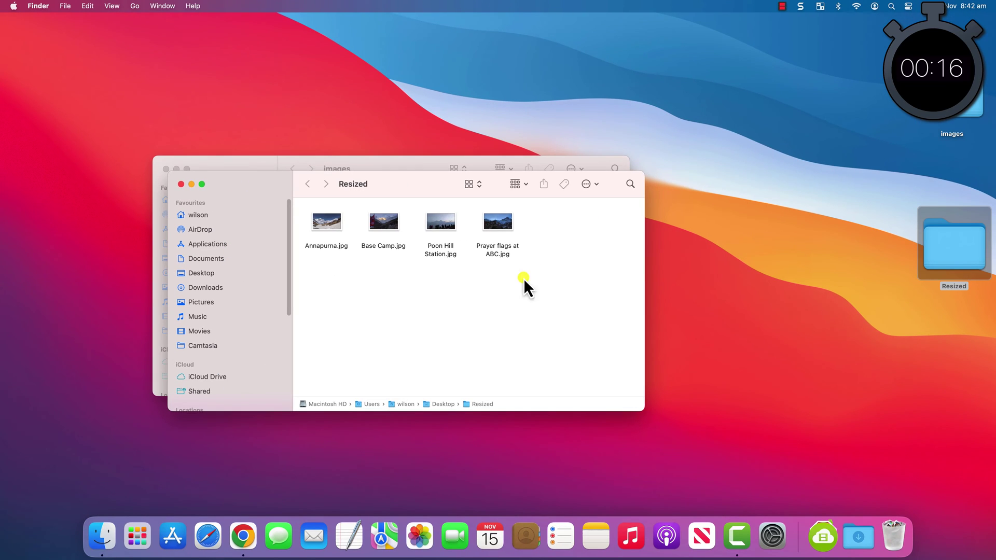
drag(549, 300, 302, 214)
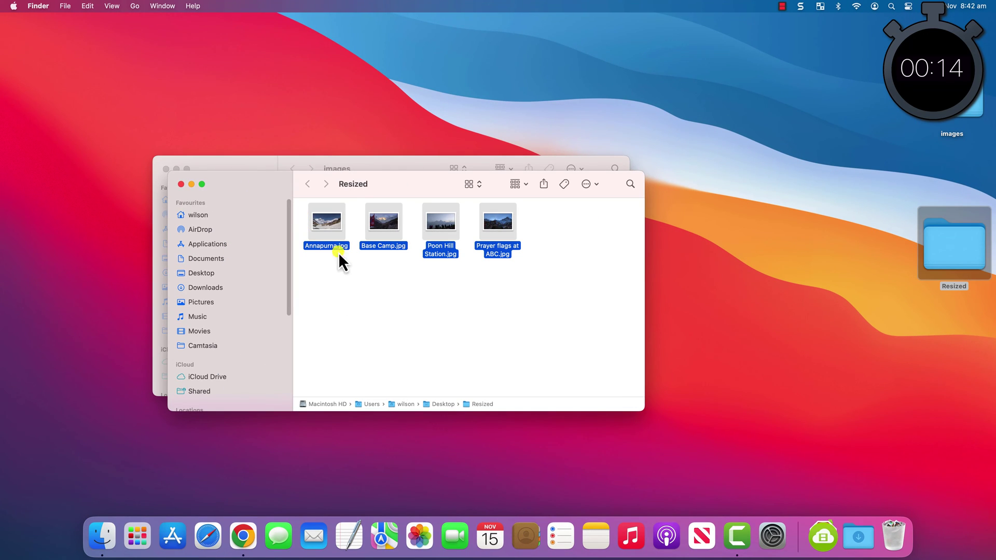
right_click(325, 223)
Open the four resized jpgs in Preview and confirm Annapurna.jpg is 1920 × 1080 pixels
mouse_move(377, 252)
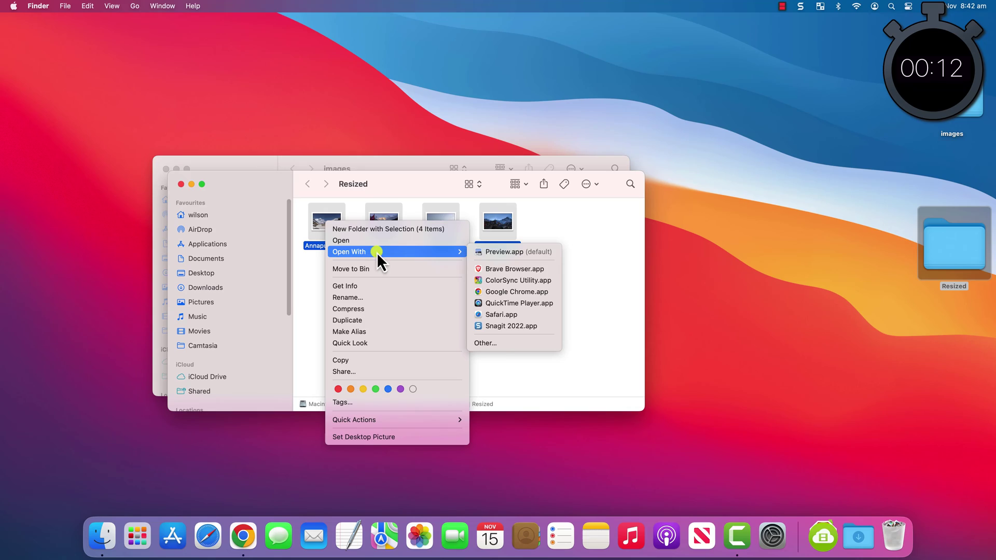
click(491, 253)
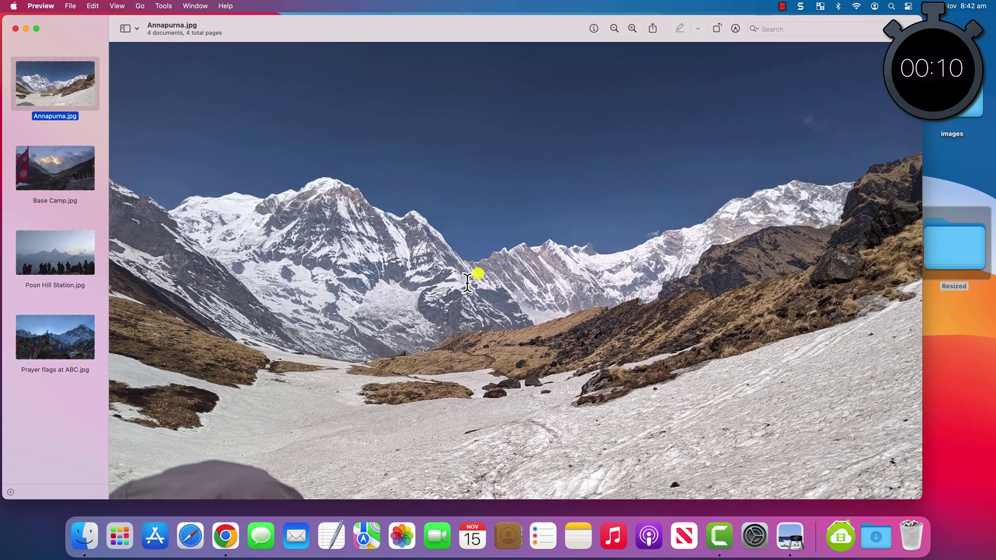
click(593, 30)
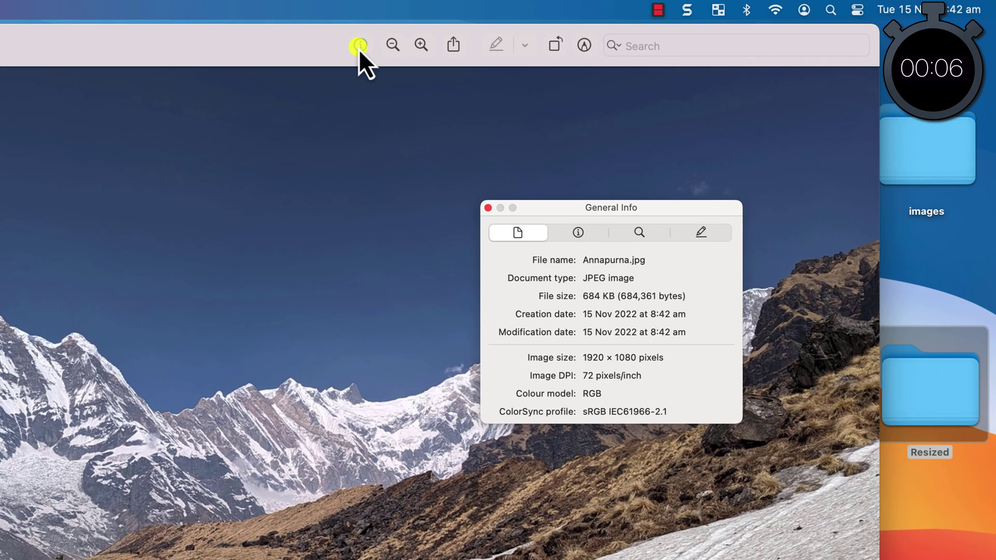